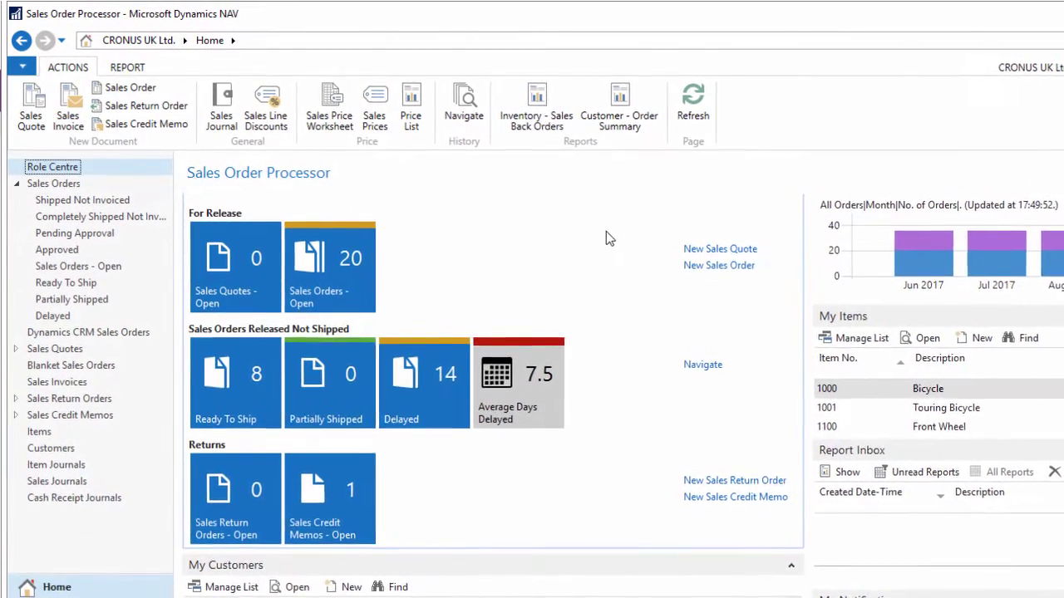
Preview the Customer - Top 10 List report with default options, ranked by Sales (LCY).
click(124, 69)
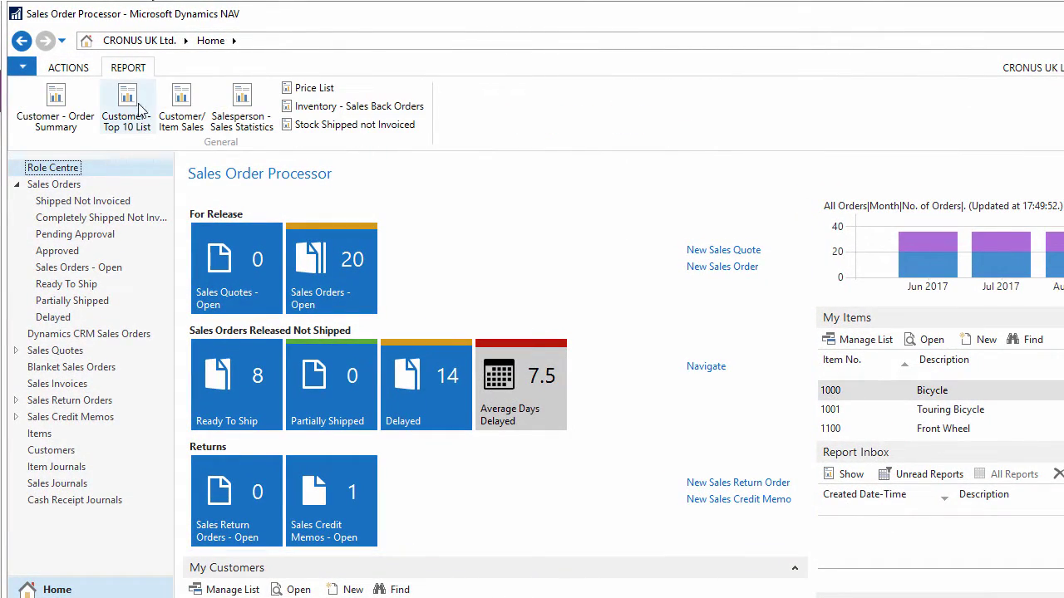
scroll(498, 374, down, 1)
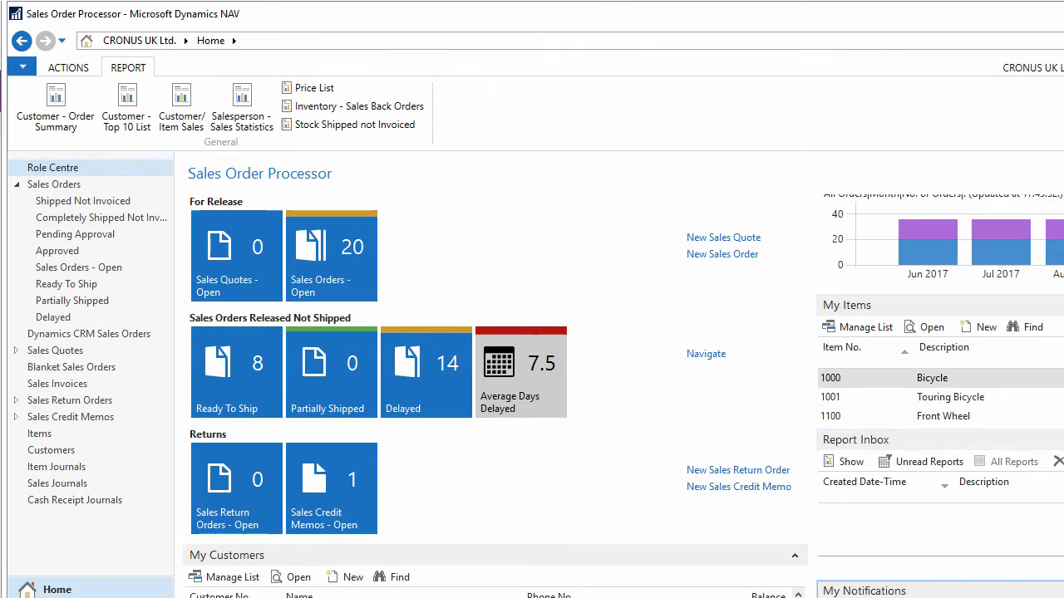
click(129, 100)
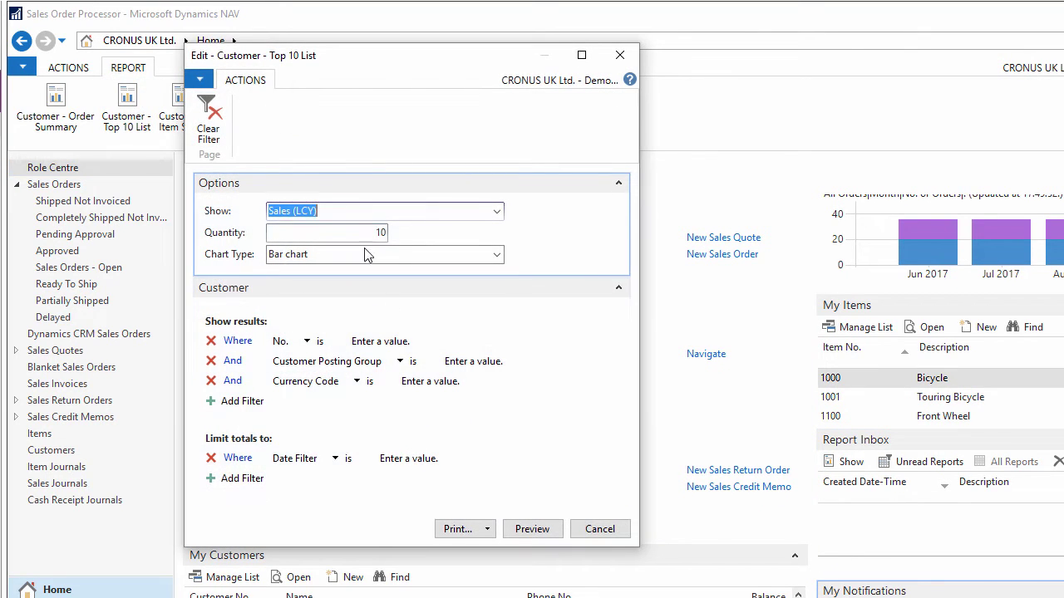
click(532, 529)
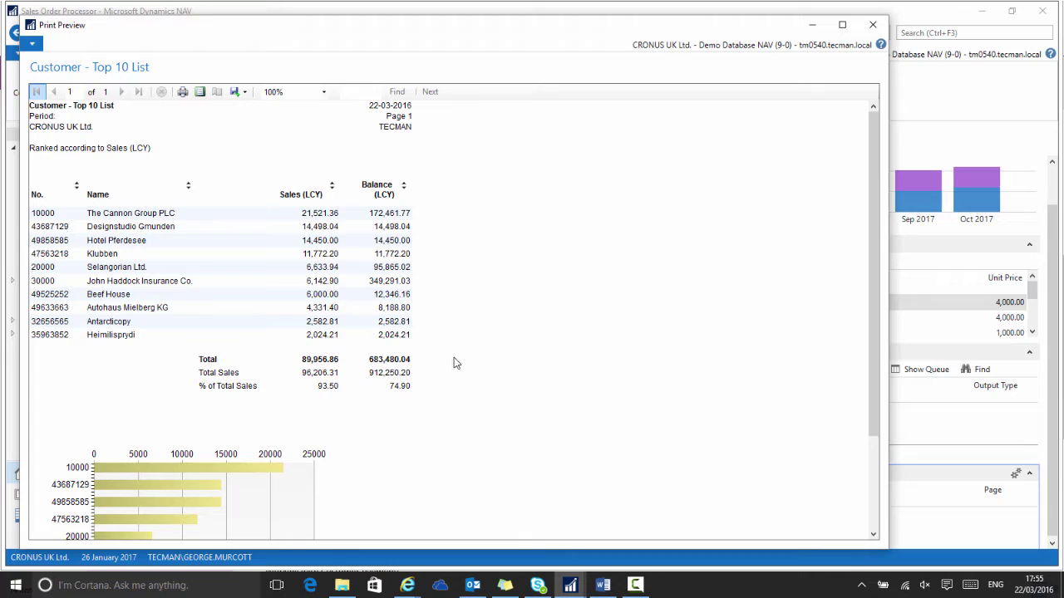
scroll(454, 361, down, 3)
scroll(454, 361, up, 3)
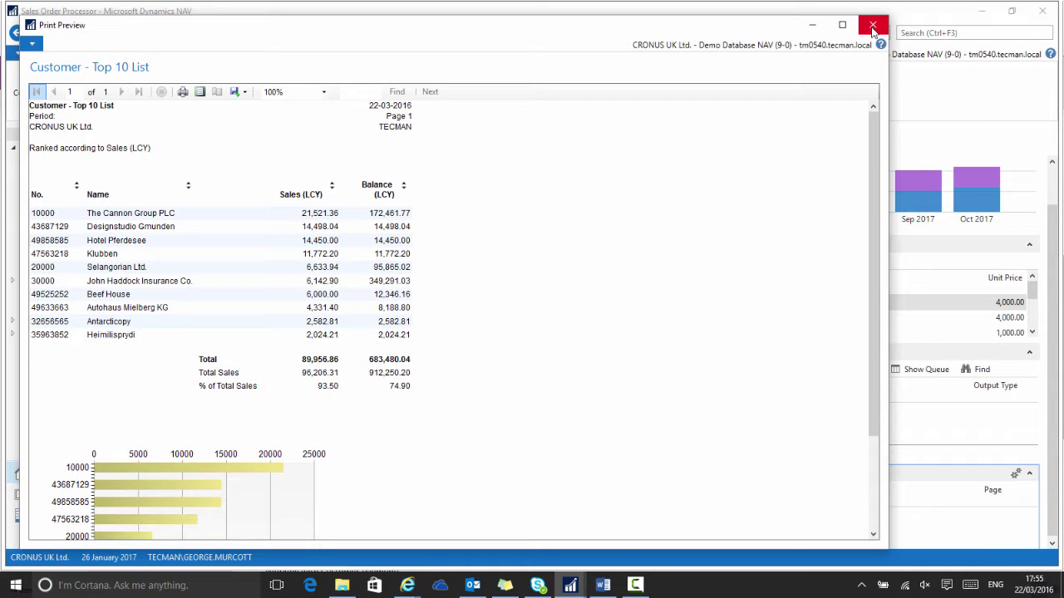
Close the preview, open the Customer - Top 10 List Schedule a Report dialog, then cancel it.
click(873, 29)
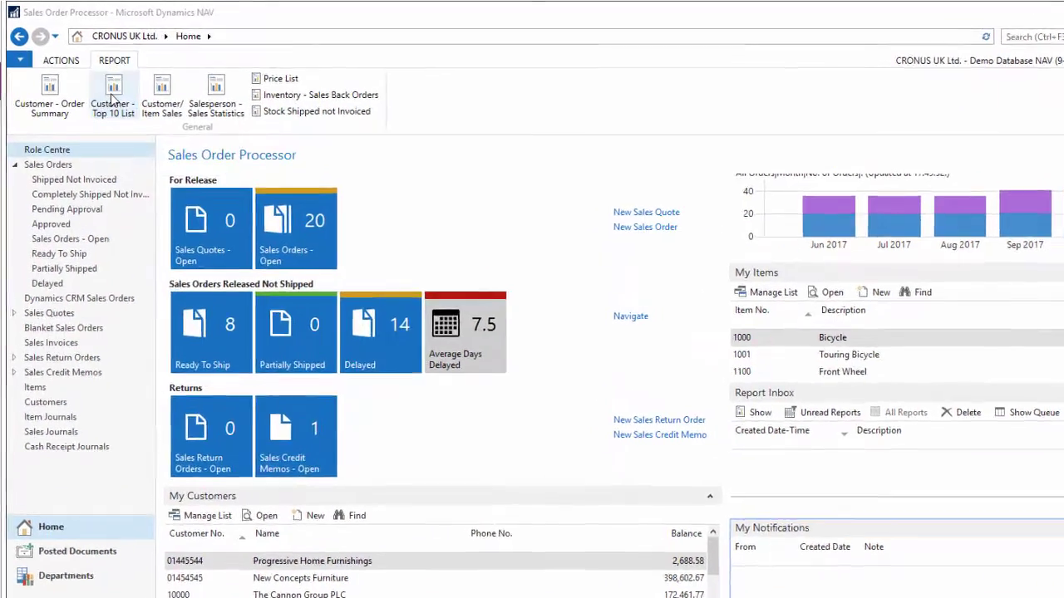
click(100, 90)
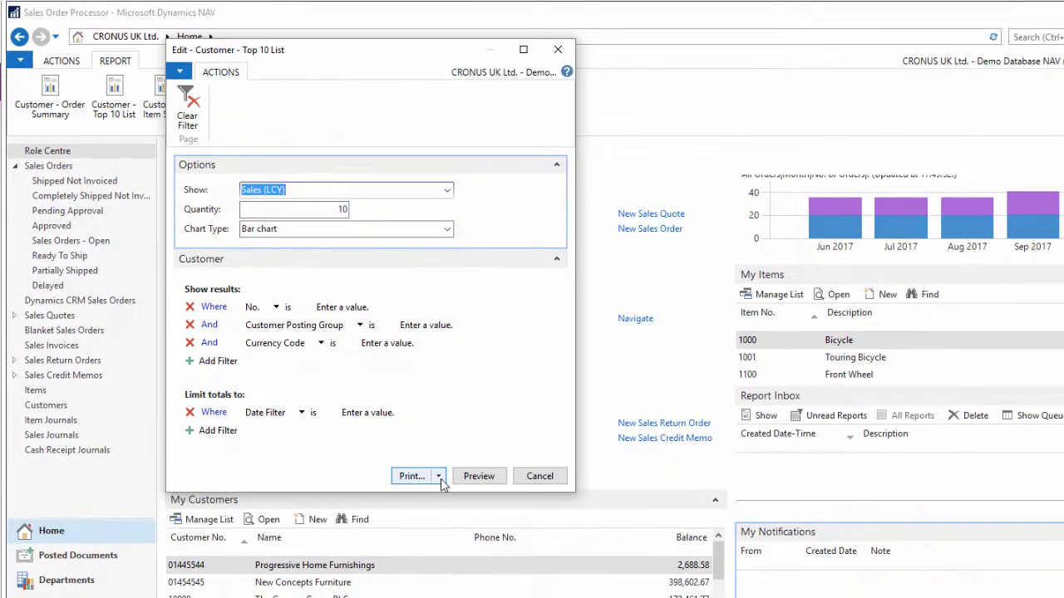
click(487, 529)
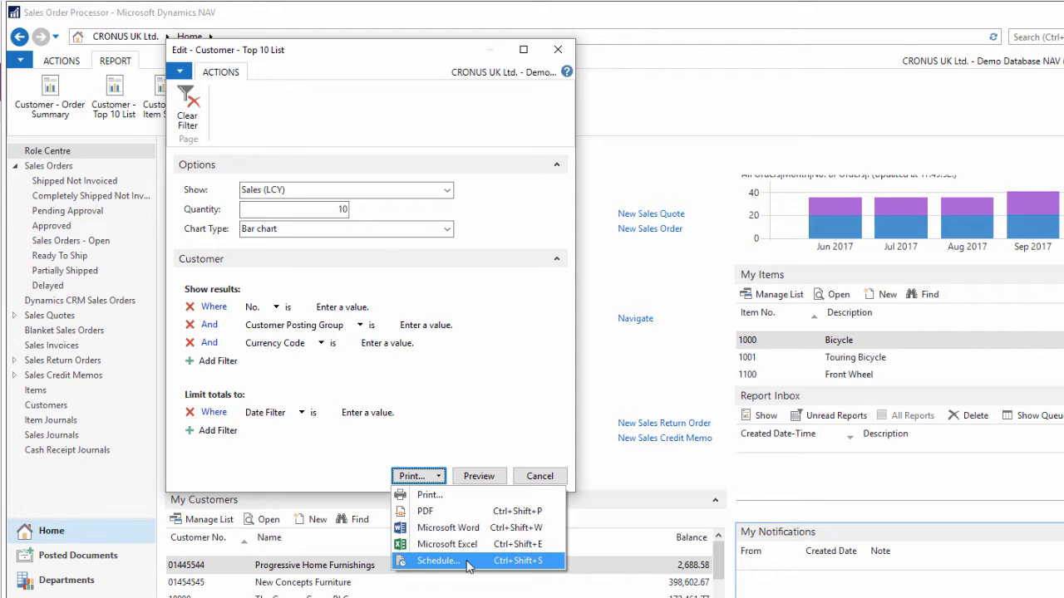
click(438, 561)
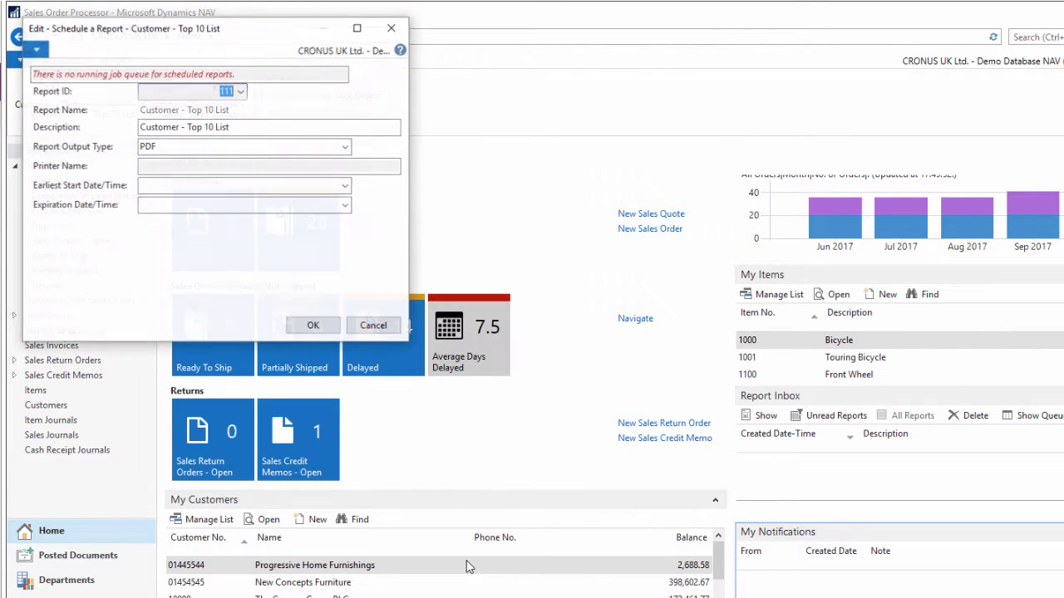
drag(299, 38, 346, 58)
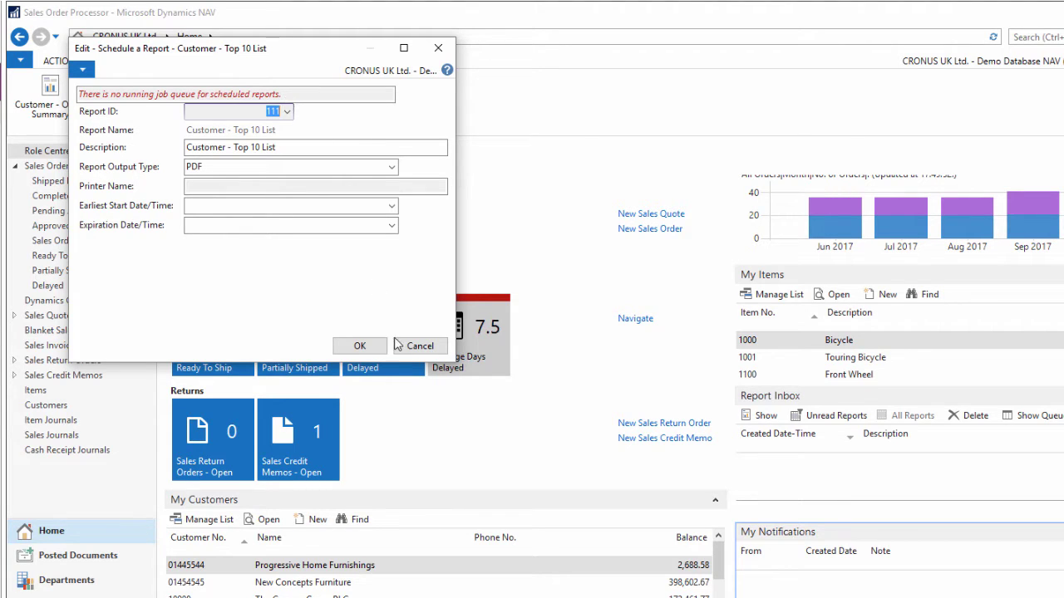
click(419, 347)
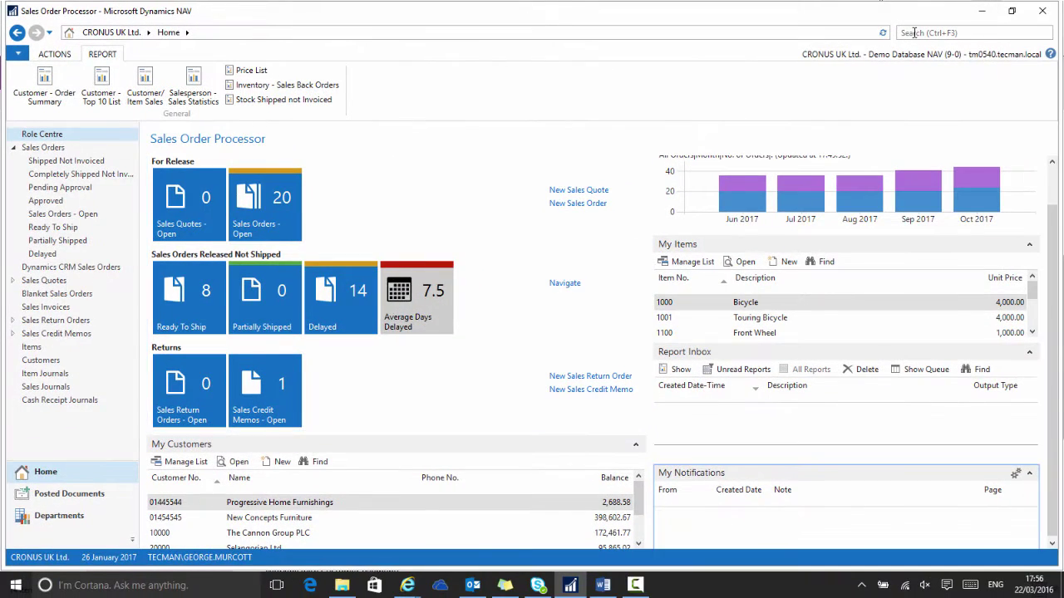
Search 'job qu' to reach Job Queues and start the DEFAULT job queue.
click(914, 32)
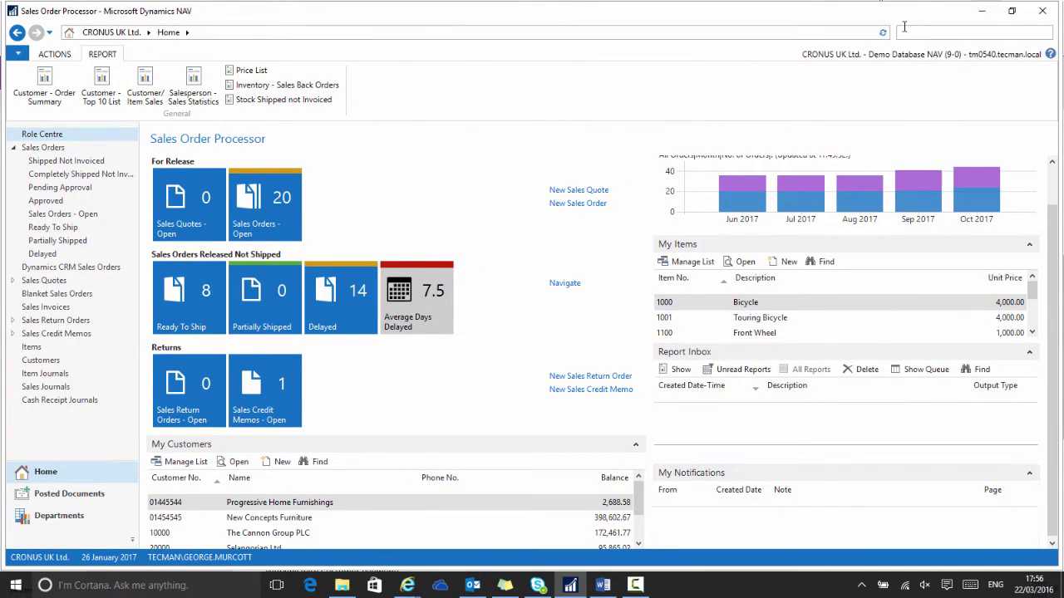
text(job qu)
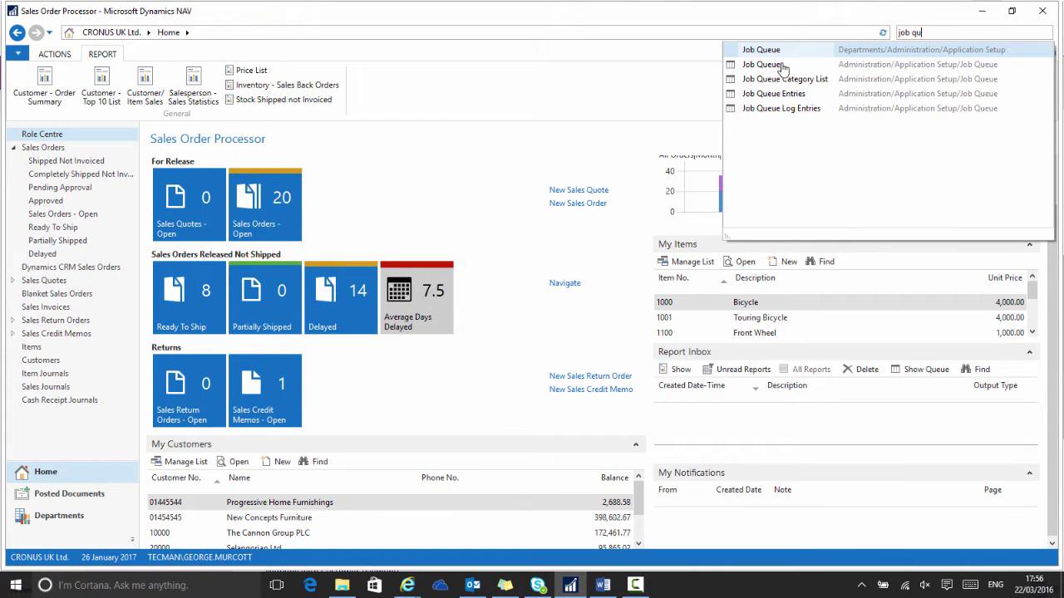
click(763, 65)
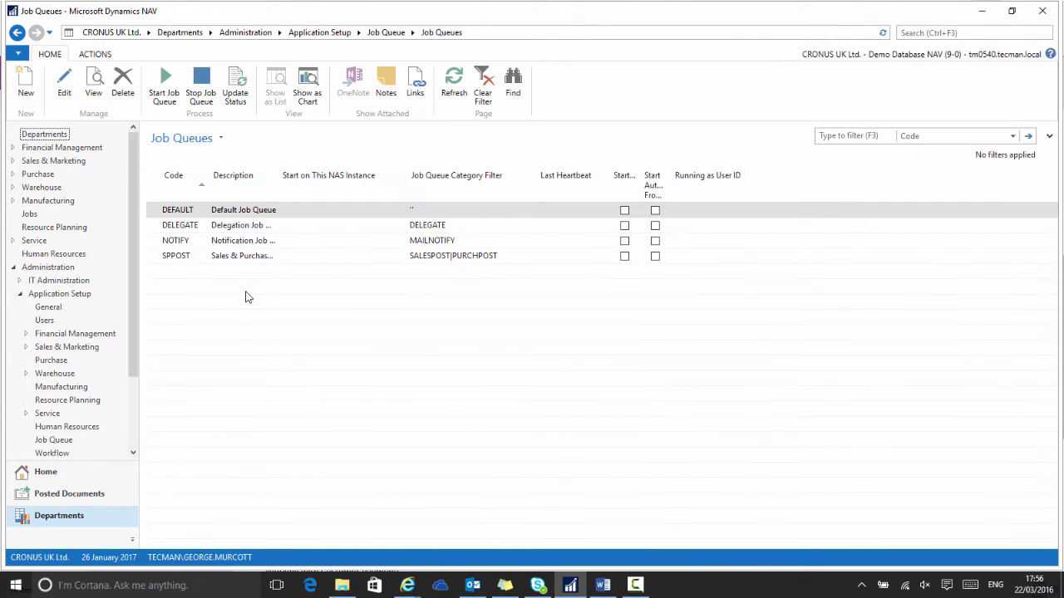
drag(641, 175, 713, 179)
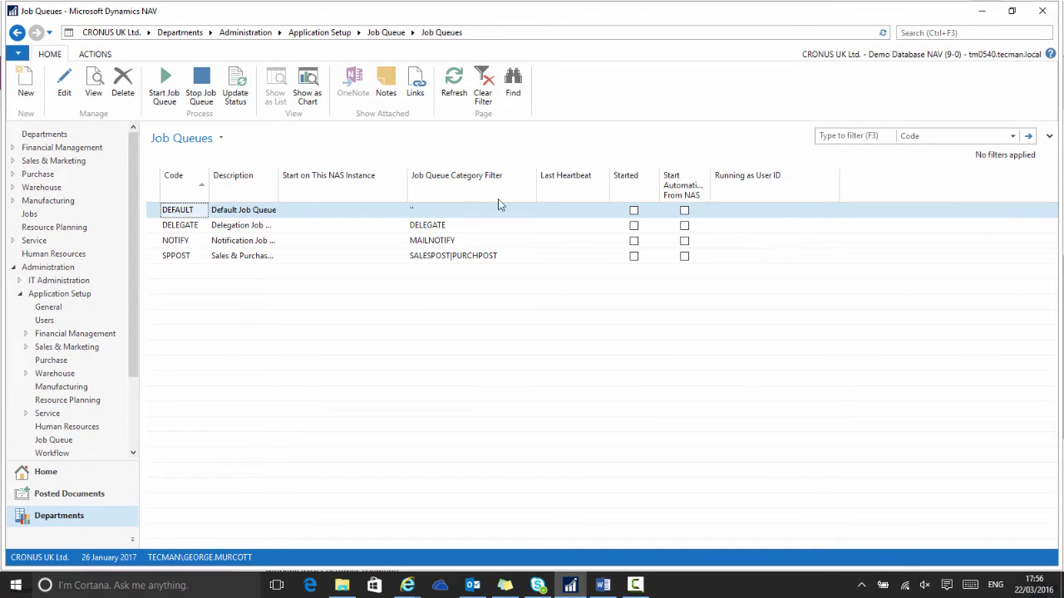
click(164, 95)
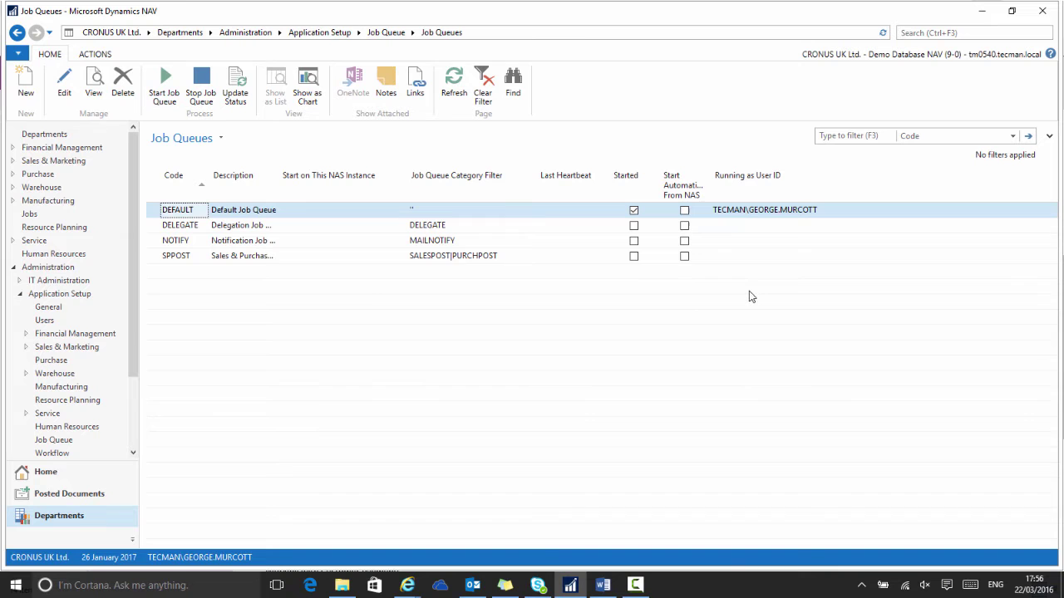
From the home page, open the Schedule a Report form for Customer - Top 10 List.
click(46, 472)
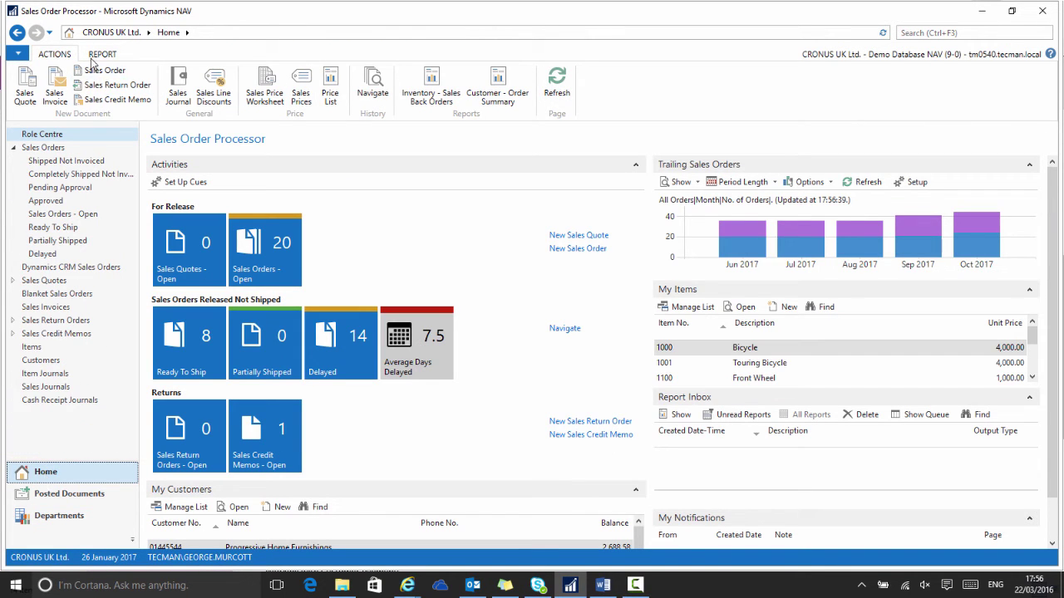
click(101, 55)
click(102, 83)
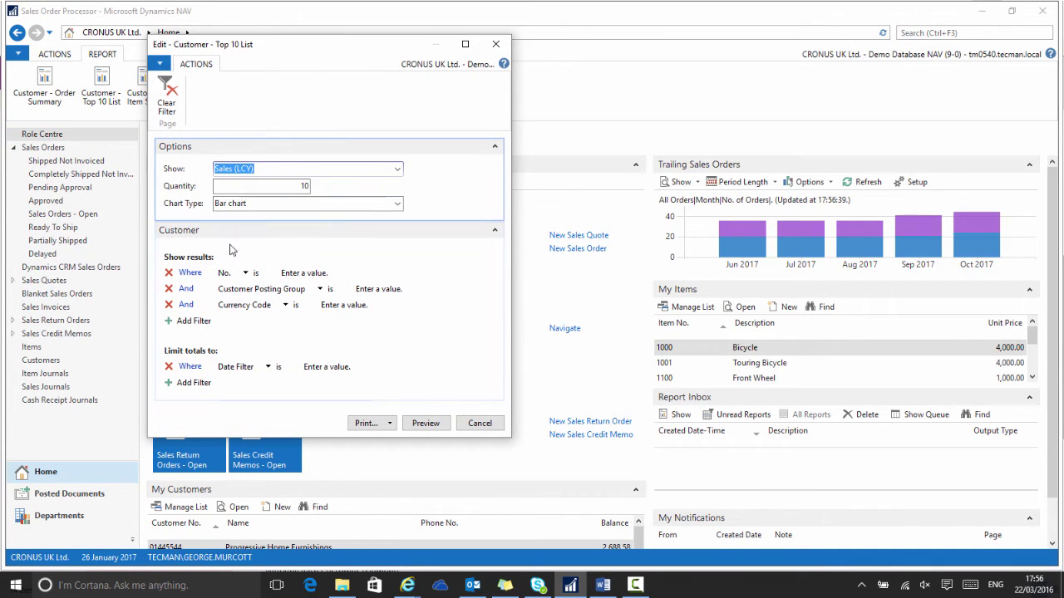
click(389, 424)
click(384, 503)
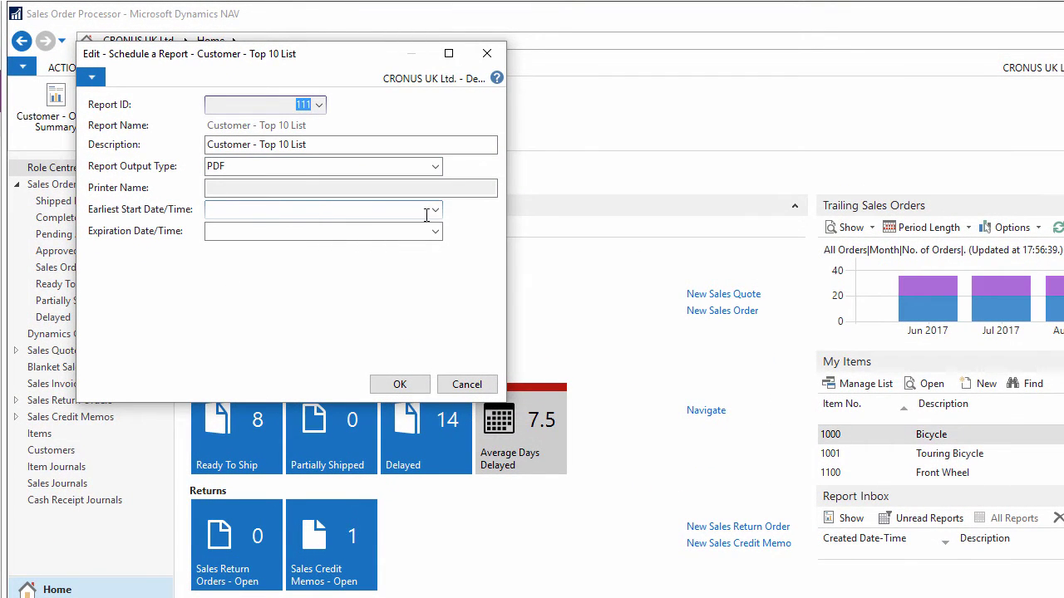
Set the earliest start date/time to 22/03/2016 18:00.
click(434, 210)
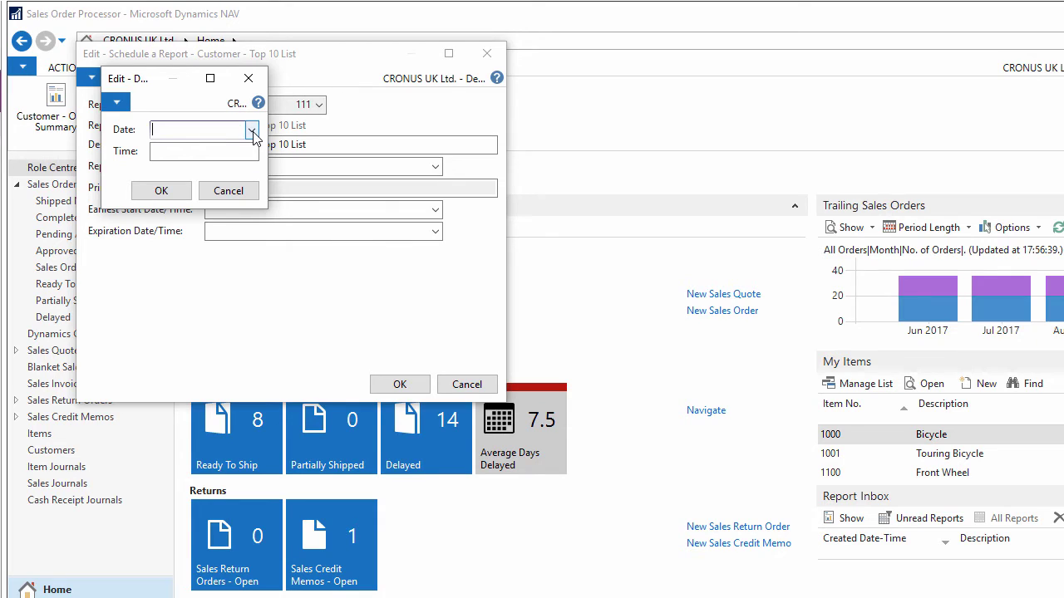
click(251, 130)
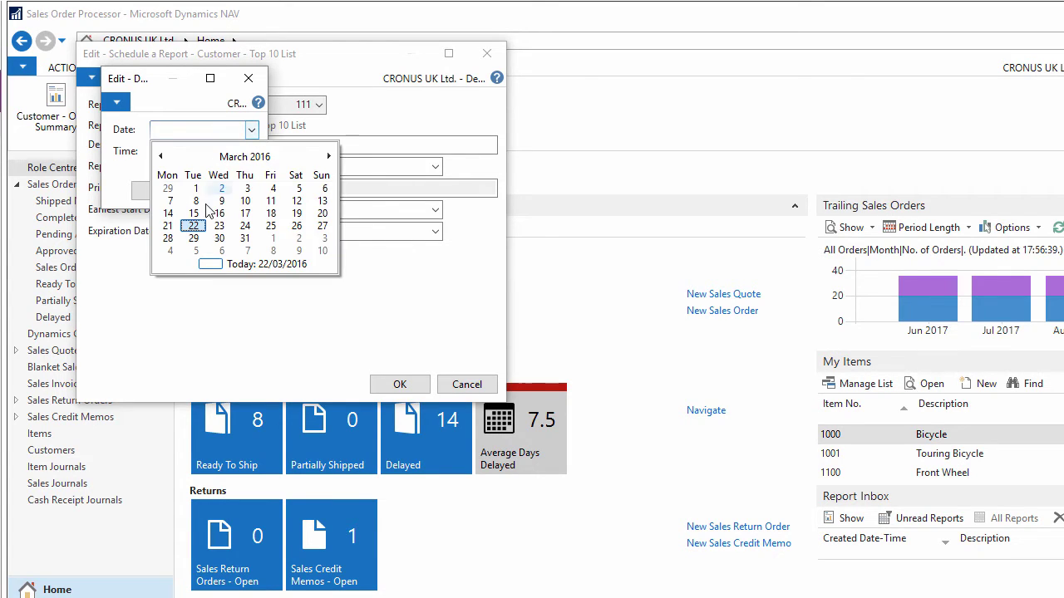
click(194, 226)
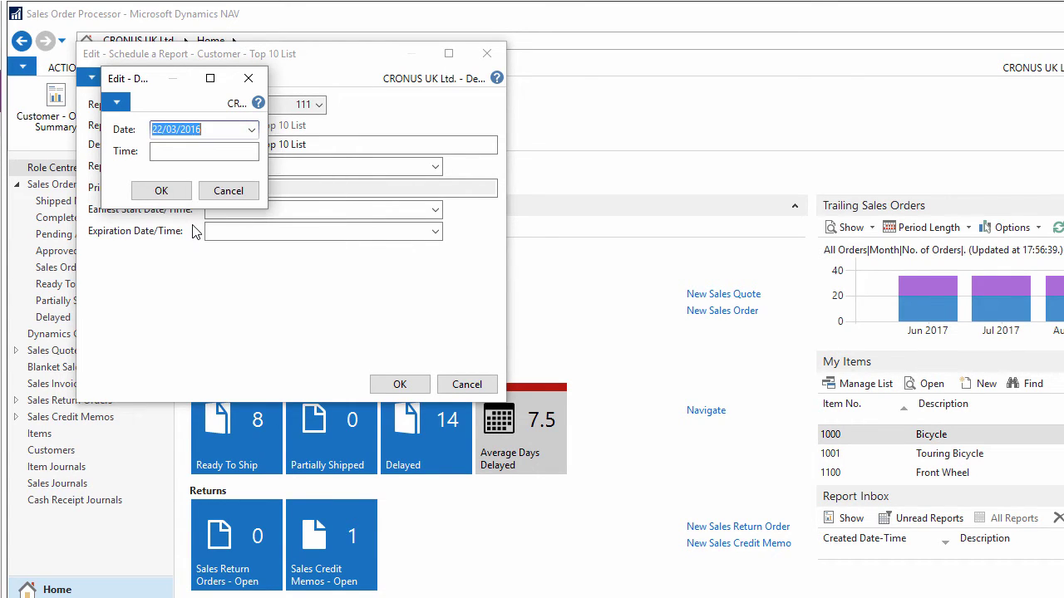
click(186, 156)
drag(185, 156, 145, 159)
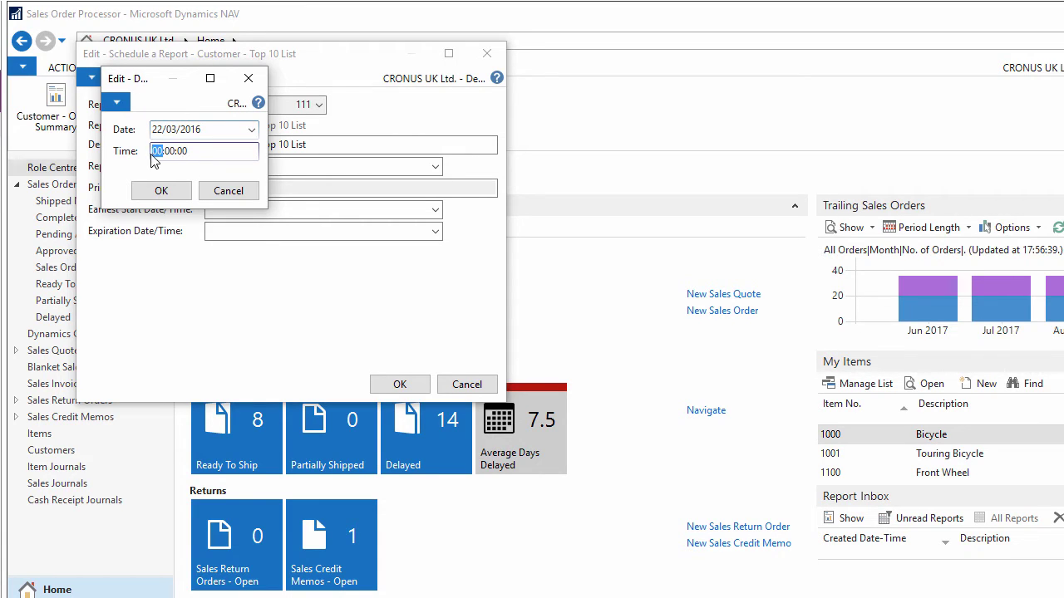
text(18)
click(161, 190)
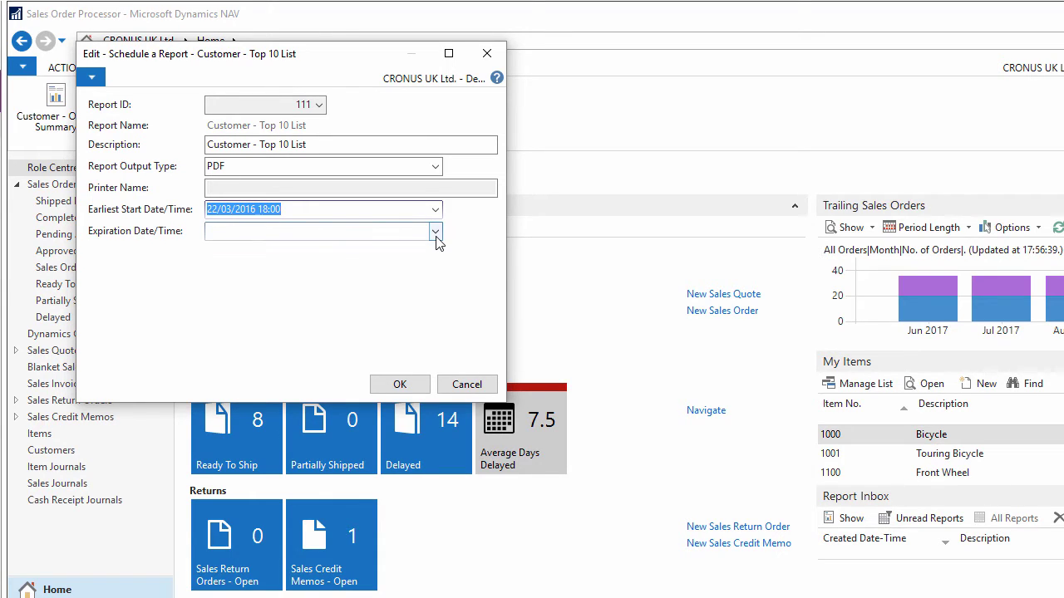
click(317, 232)
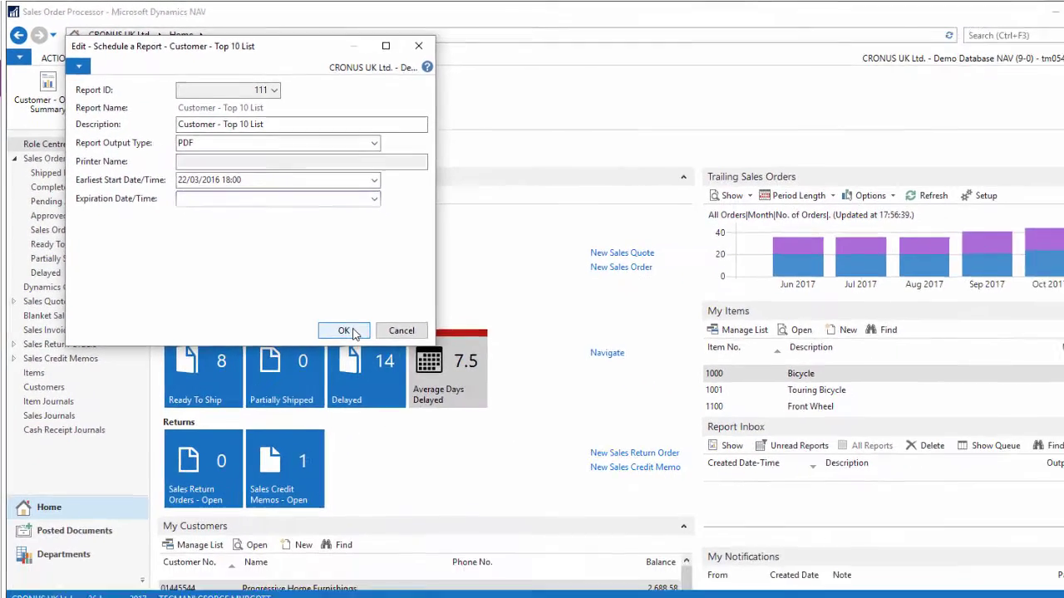
Save the schedule, then open and review the Customer - Top 10 List PDF from the Report Inbox.
click(406, 385)
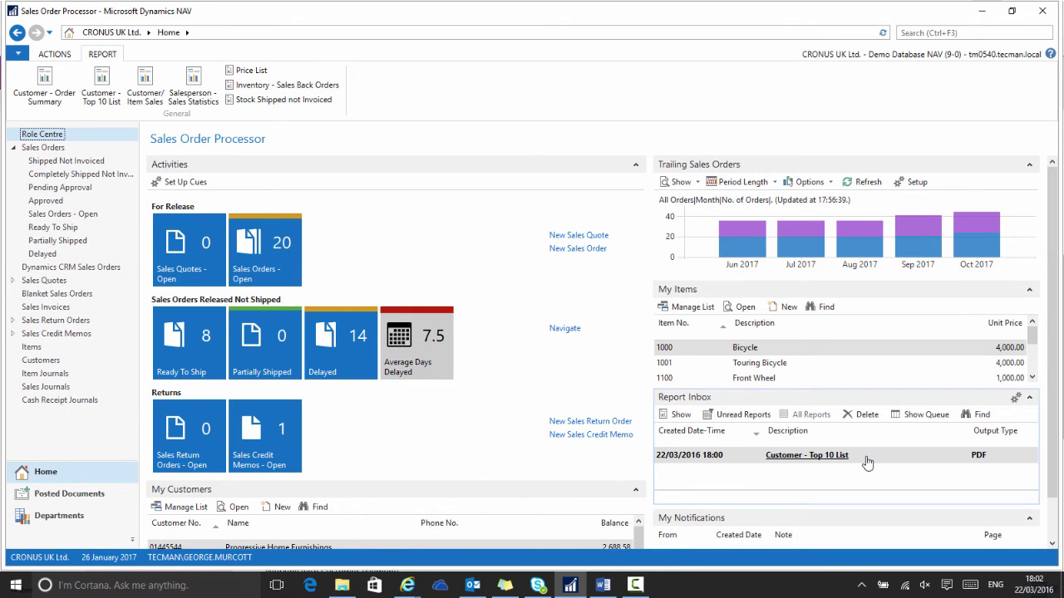
click(832, 462)
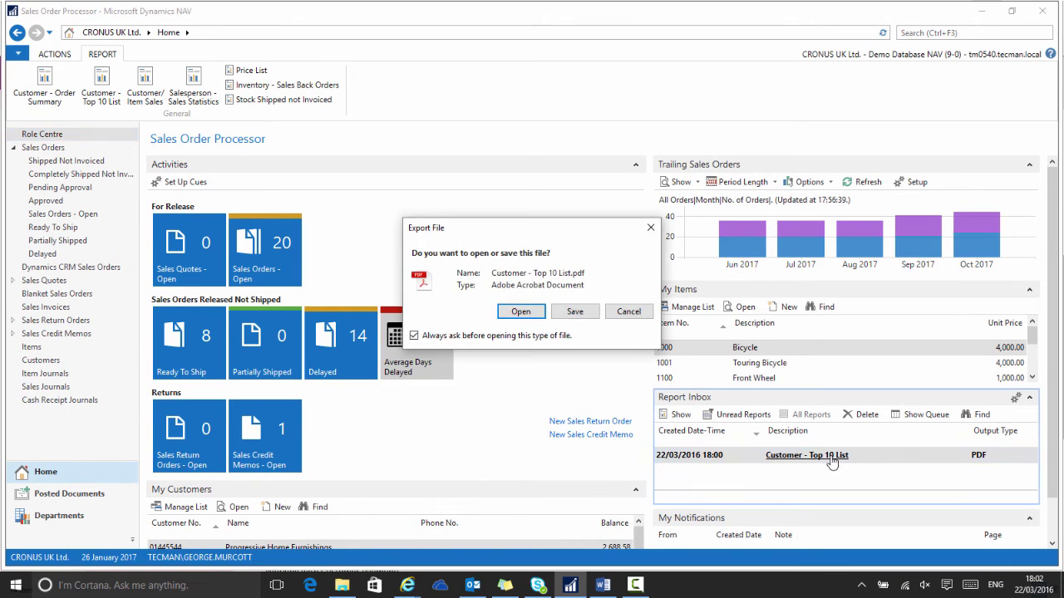
click(520, 311)
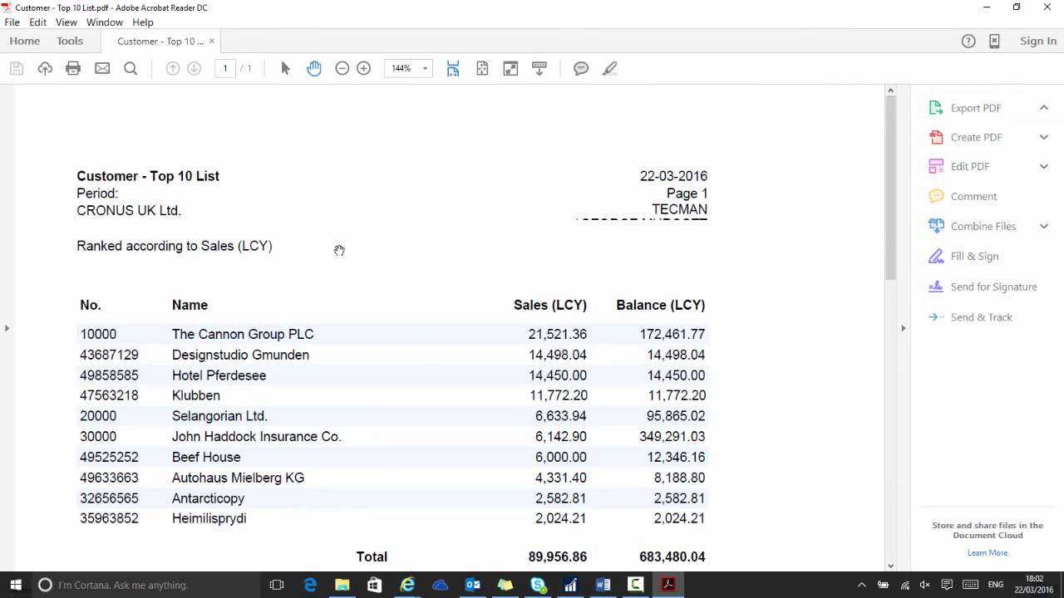
scroll(339, 250, down, 5)
scroll(340, 250, down, 1)
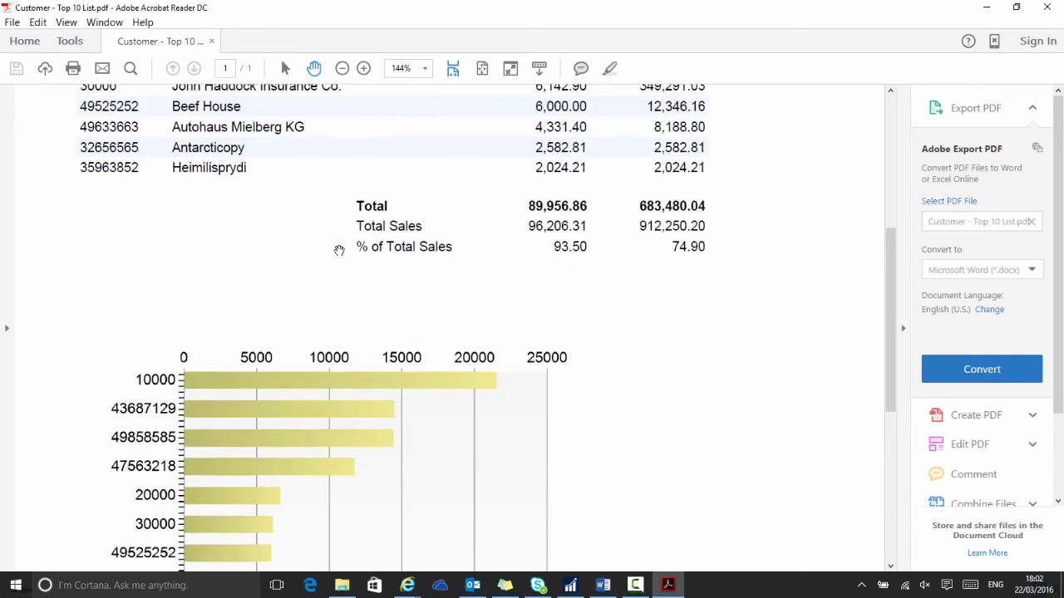
scroll(337, 247, up, 5)
click(1048, 8)
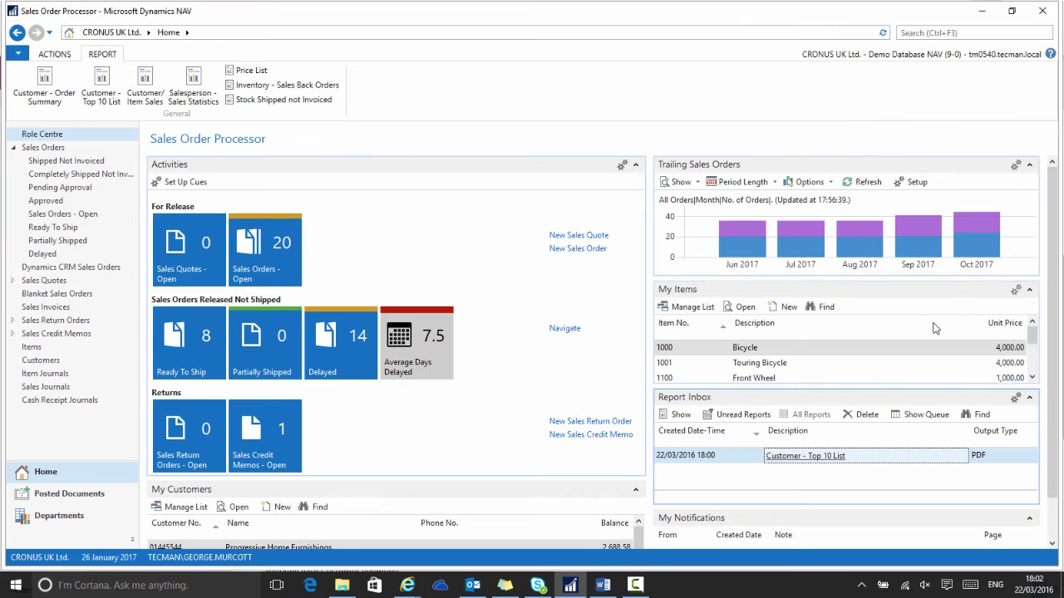